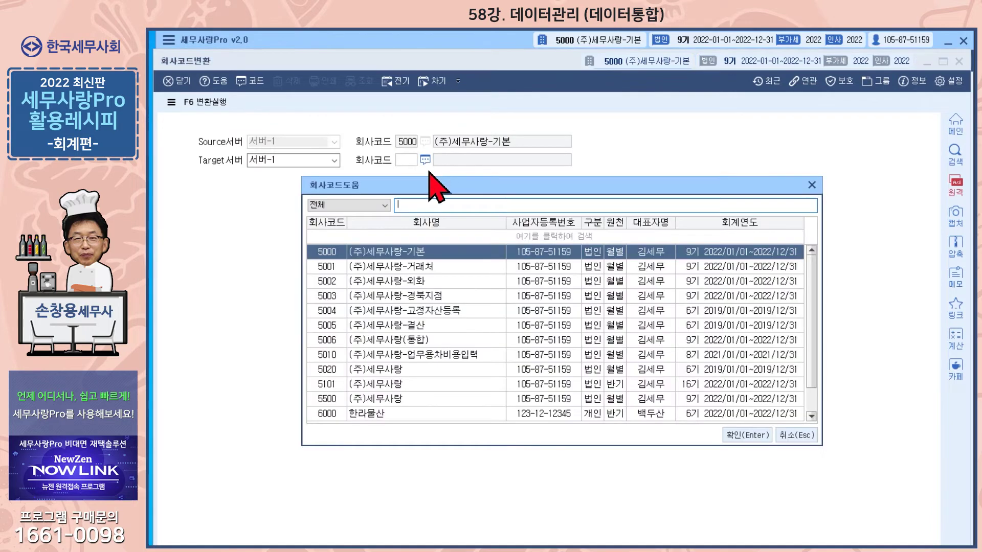
Set the target company code to the new code 5012 and run the conversion to copy all data from company 5000
{"action": "scroll", "coordinate": [425, 348], "scroll_direction": "down", "scroll_amount": 1}
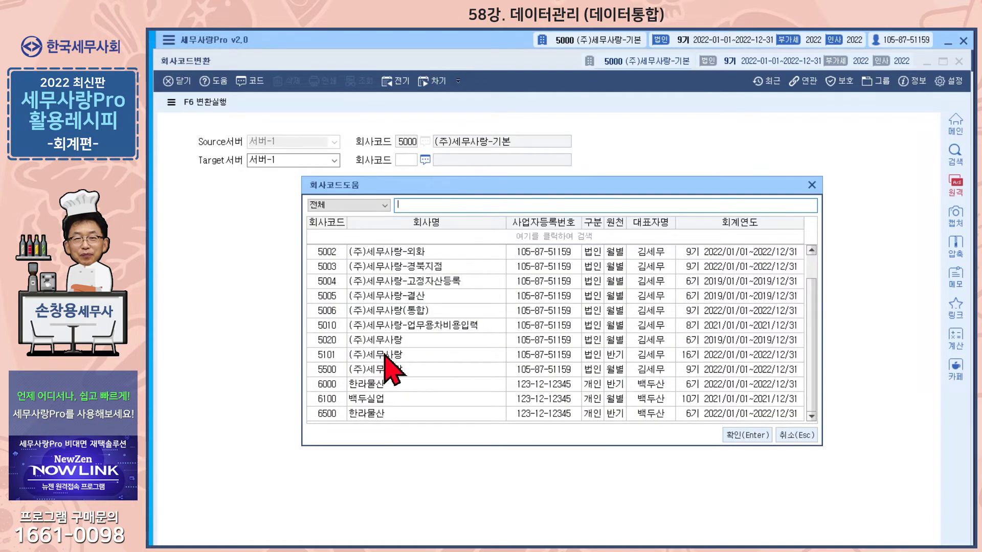
{"action": "left_click", "coordinate": [752, 436]}
{"action": "key", "text": "Delete"}
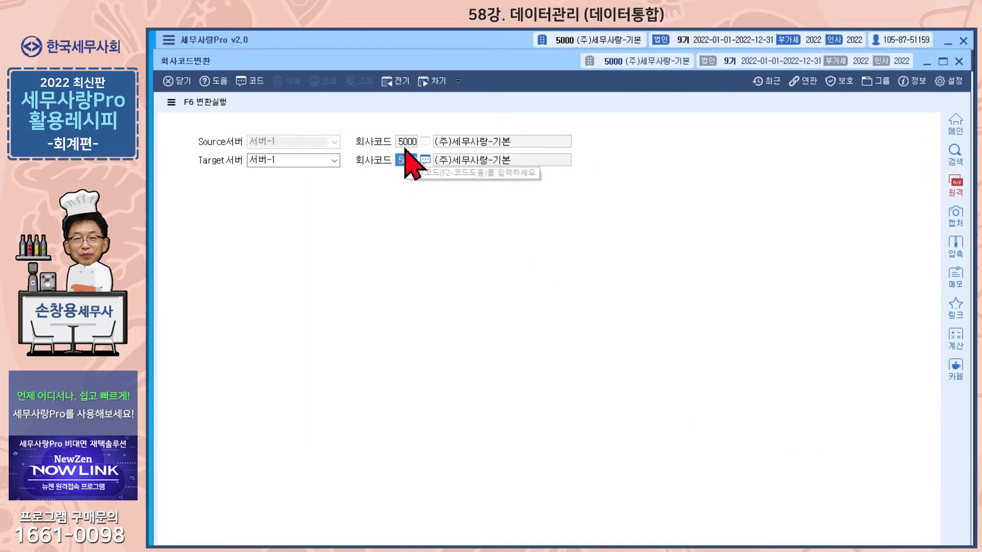
{"action": "type", "text": "5012"}
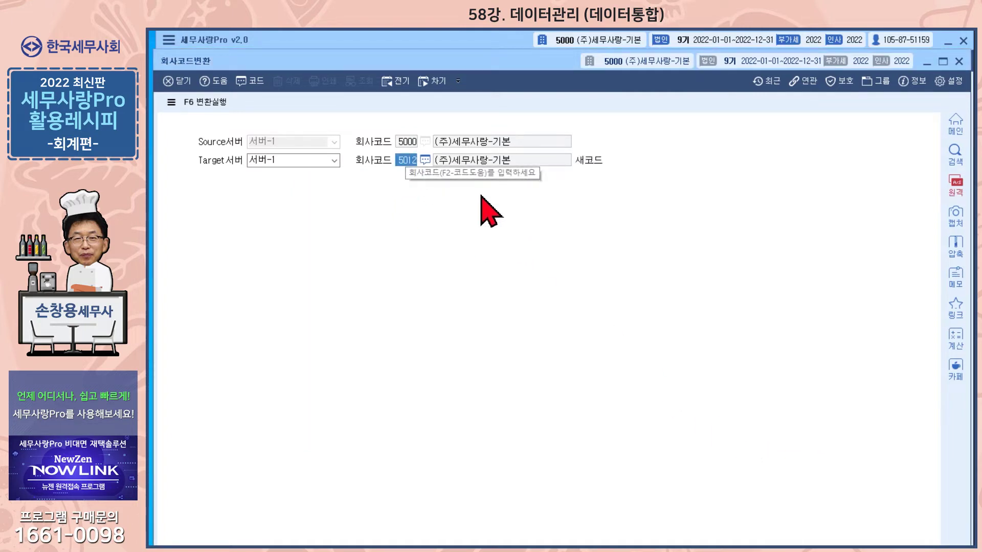
{"action": "left_click", "coordinate": [215, 103]}
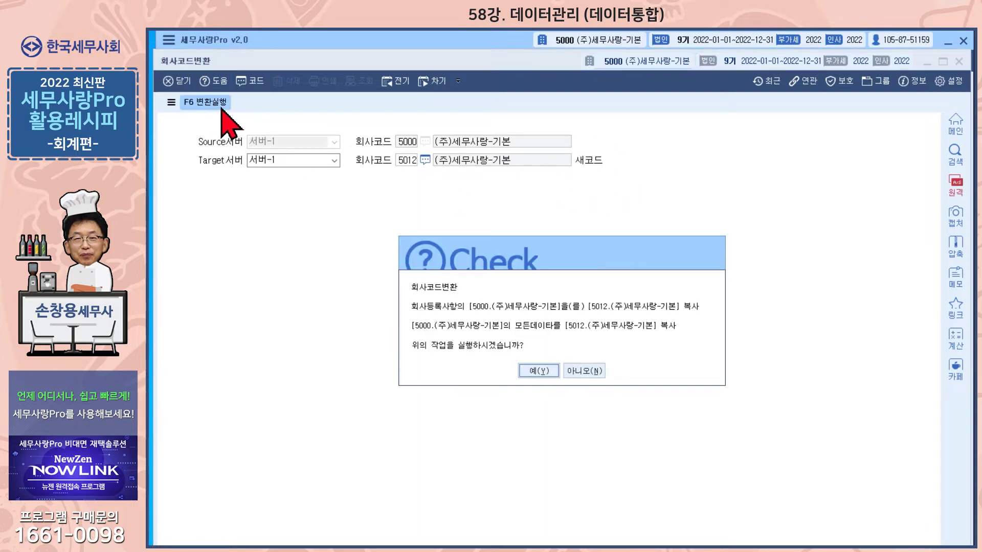
{"action": "left_click", "coordinate": [538, 371]}
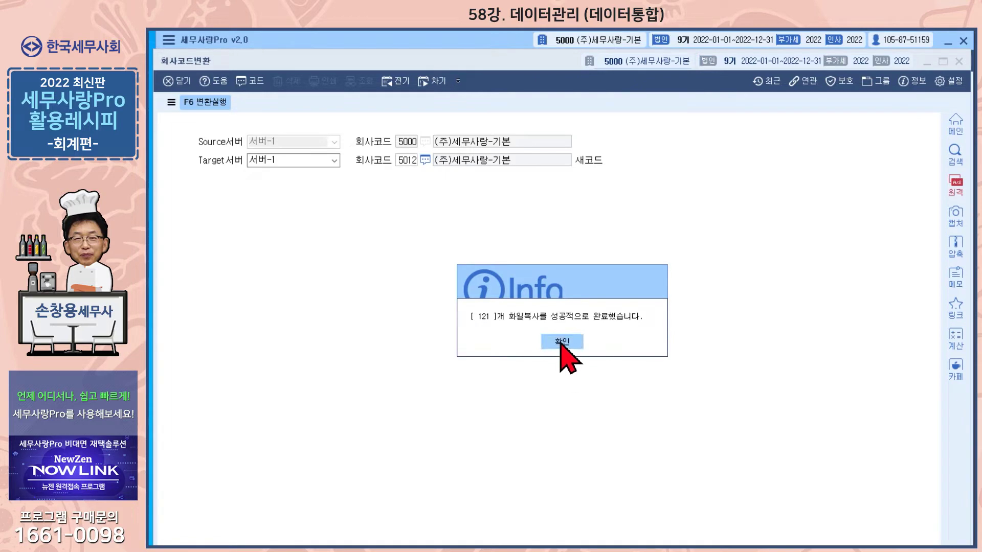
{"action": "left_click", "coordinate": [562, 341]}
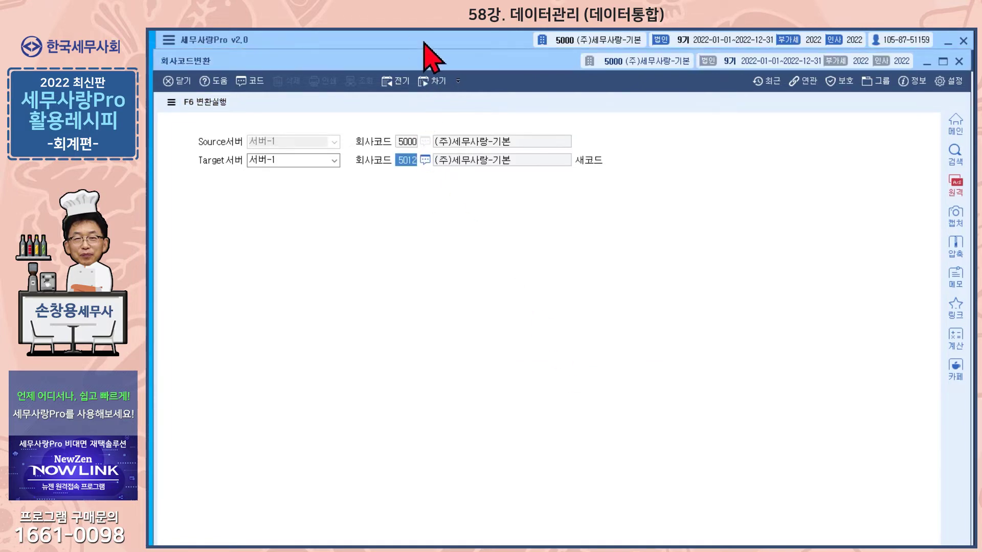
Check the company registration list (회사등록) for the entry with code 5012 and close the list
{"action": "key", "text": "Escape"}
{"action": "left_click", "coordinate": [221, 90]}
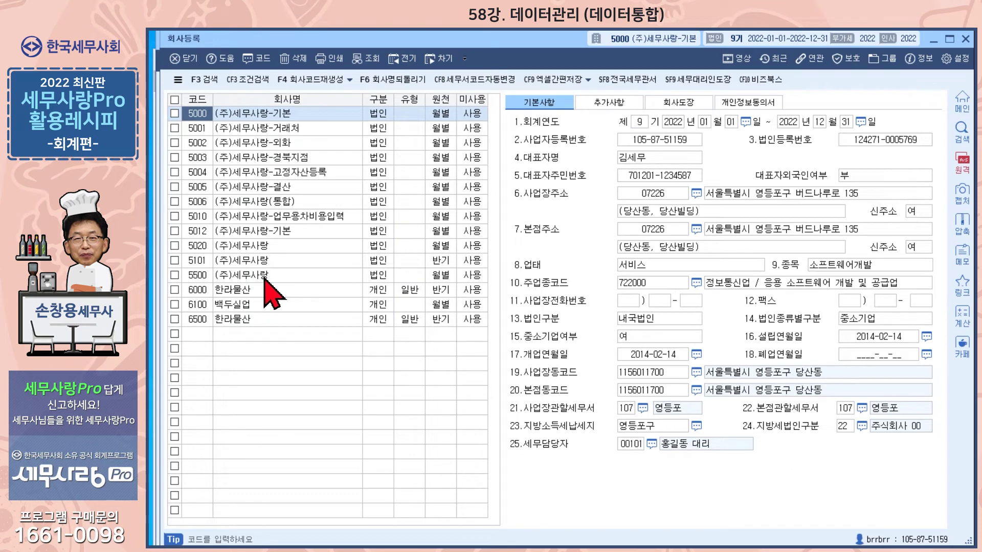
{"action": "left_click", "coordinate": [205, 79]}
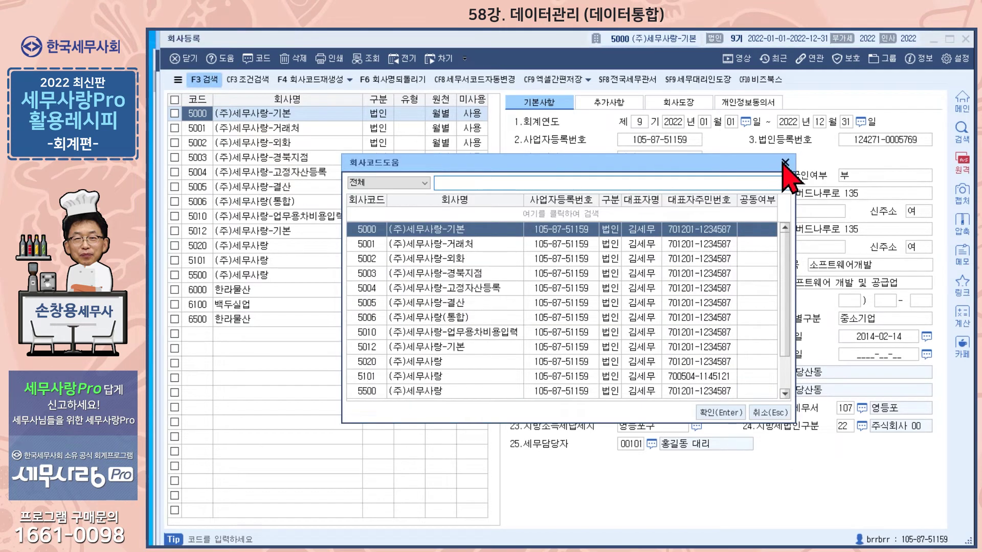
{"action": "left_click", "coordinate": [785, 163]}
{"action": "left_click", "coordinate": [205, 232]}
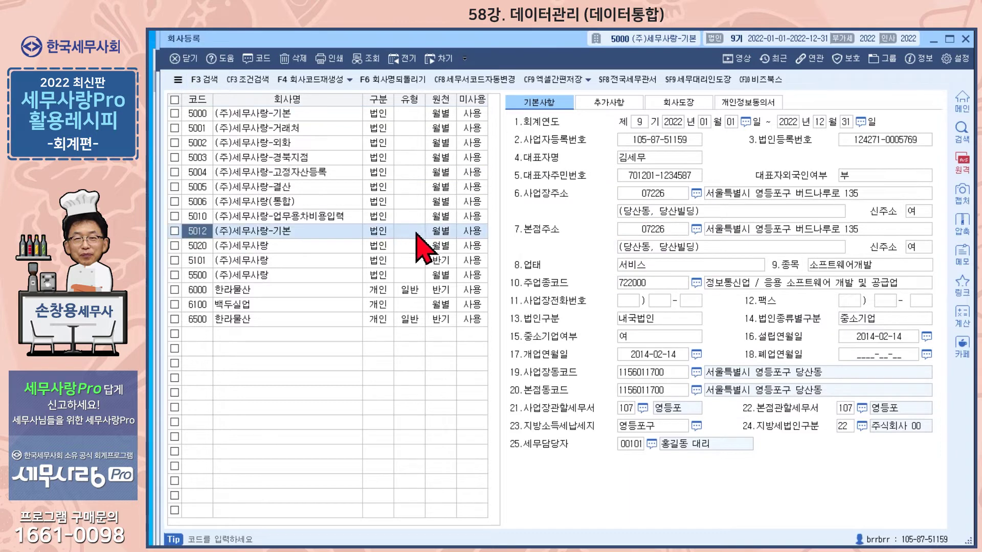
{"action": "left_click", "coordinate": [965, 40]}
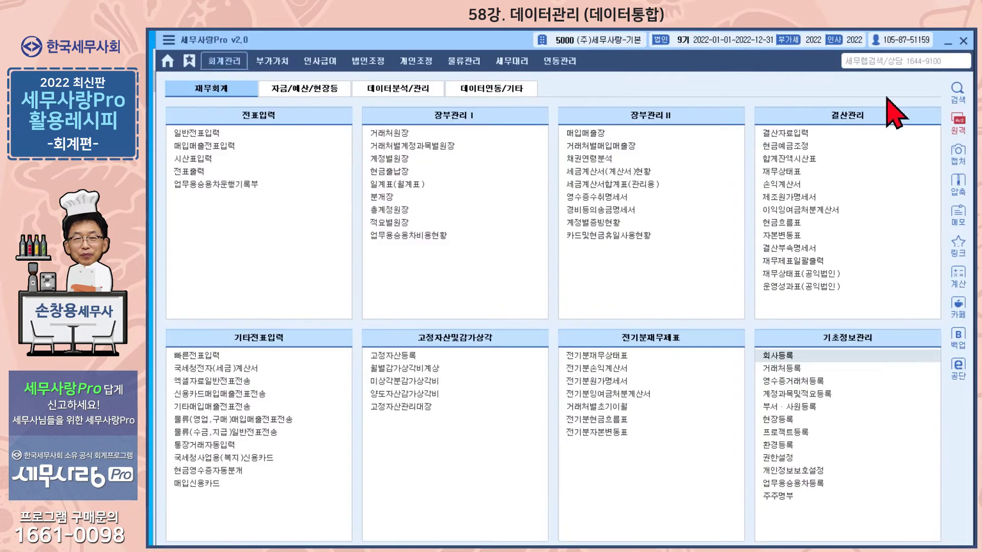
View the fiscal-term conversion screen (회사기수변환) for company 5000 and close it without running the conversion
{"action": "left_click", "coordinate": [425, 91]}
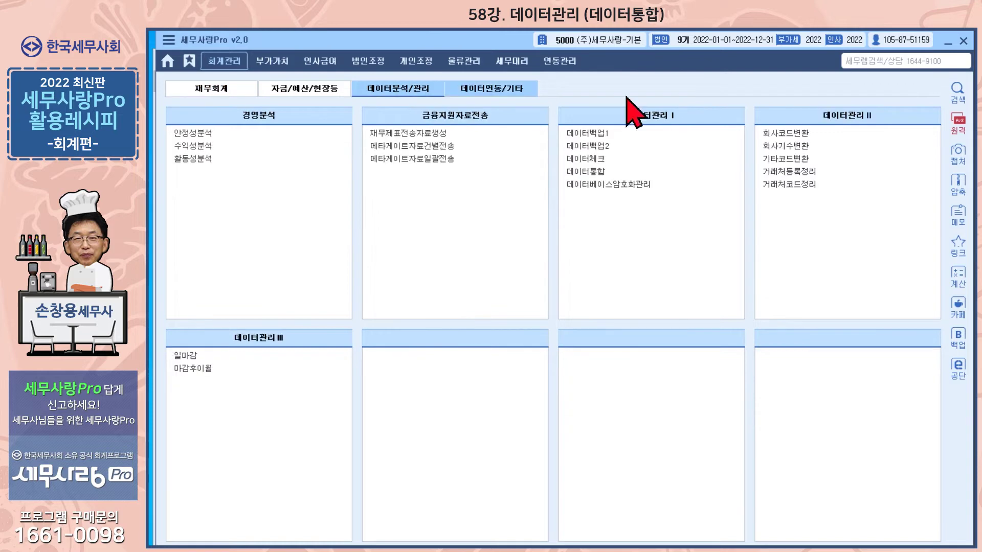
{"action": "left_click", "coordinate": [803, 147]}
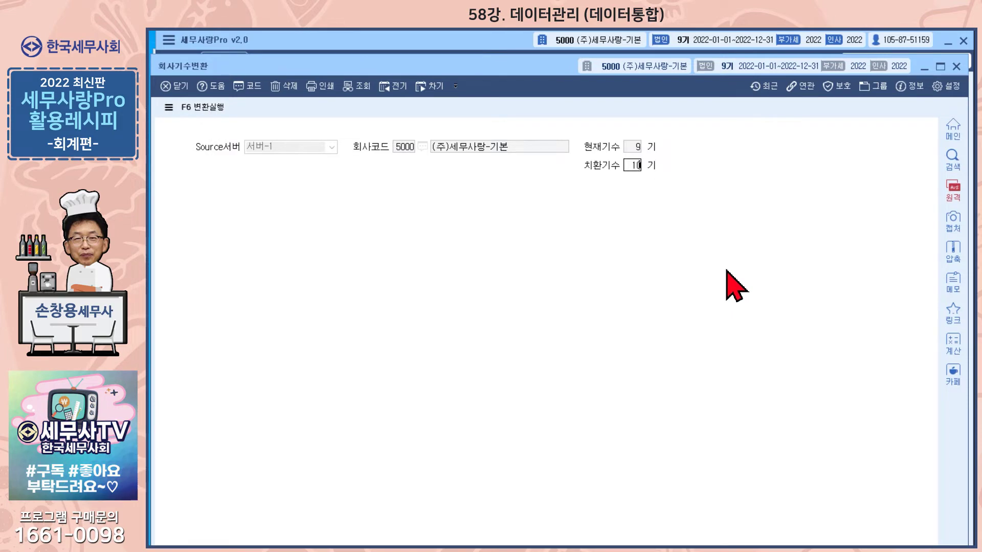
{"action": "left_click", "coordinate": [954, 68]}
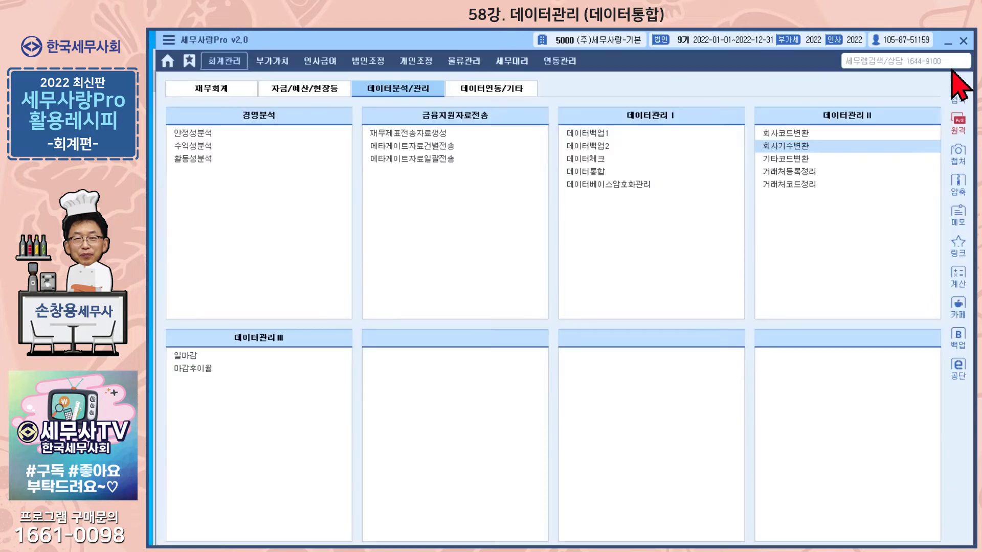
Examine the 거래처코드변환 options in 기타코드변환 and return to 계정코드변환
{"action": "left_click", "coordinate": [804, 162]}
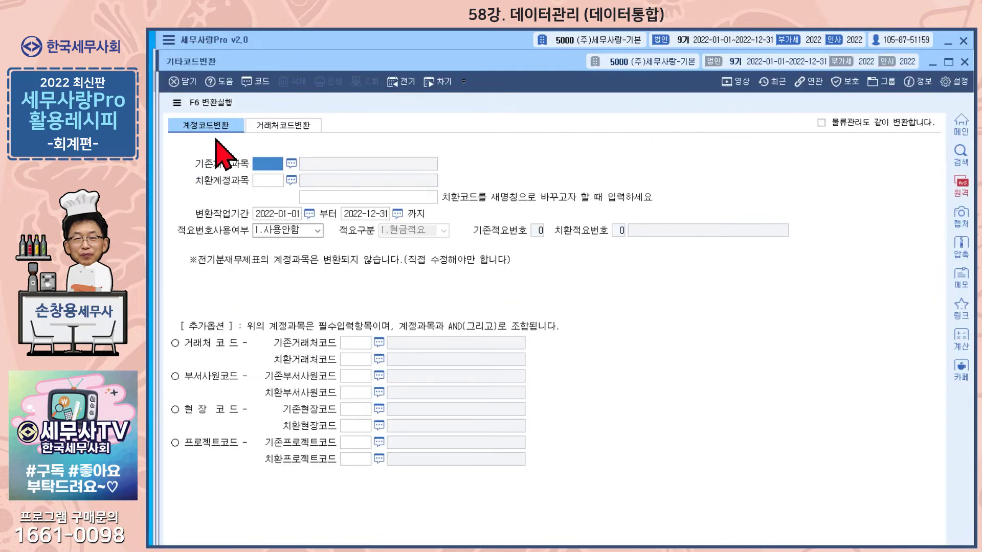
{"action": "left_click", "coordinate": [299, 127]}
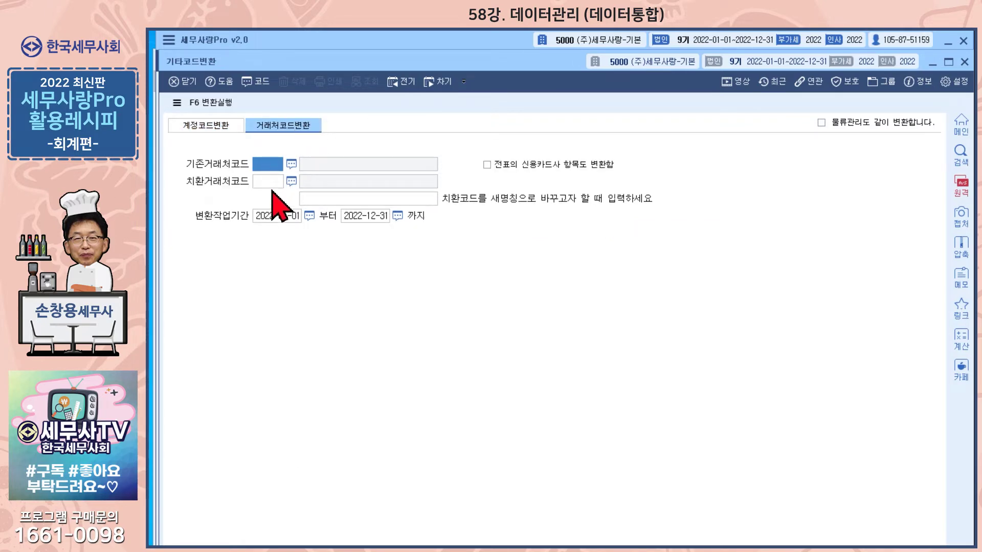
{"action": "left_click", "coordinate": [217, 123]}
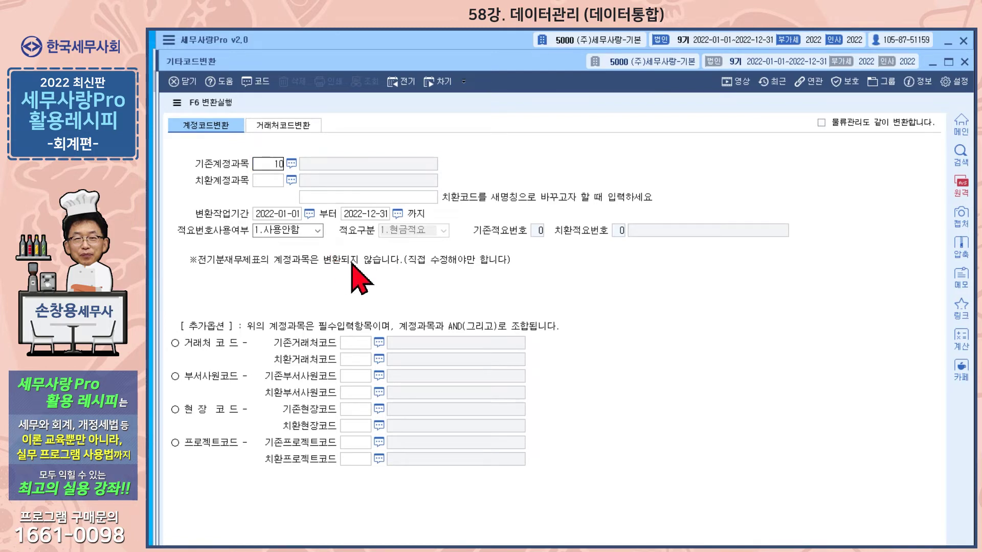
Set the existing account to 0108 외상매출금 and the replacement account to 0127 외화외상매출금
{"action": "type", "text": "8"}
{"action": "key", "text": "Return"}
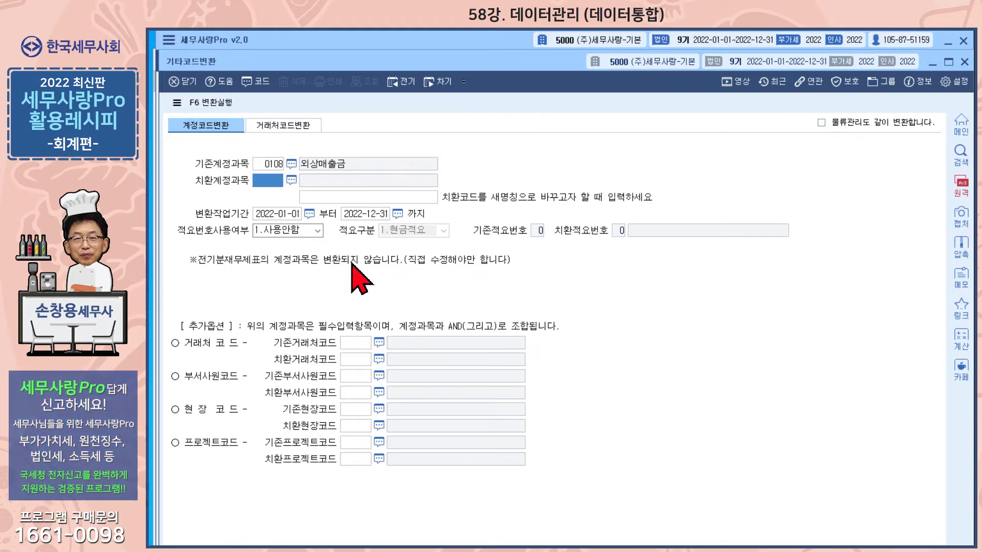
{"action": "key", "text": "F1"}
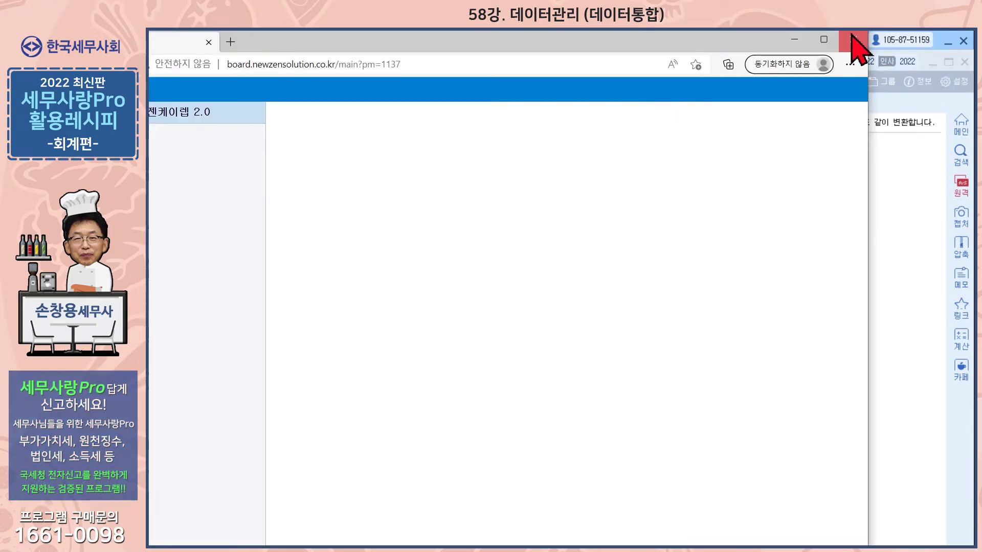
{"action": "left_click", "coordinate": [853, 40]}
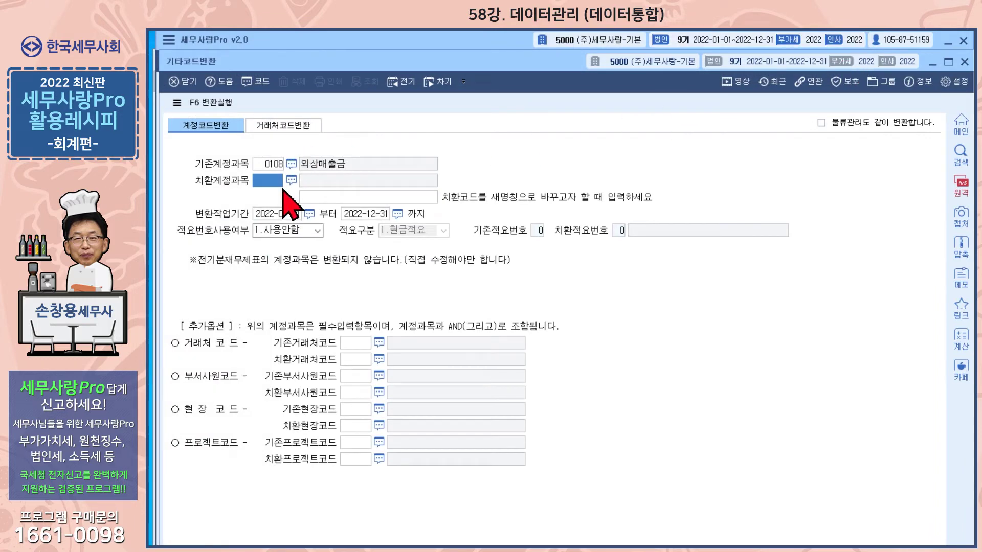
{"action": "key", "text": "F2"}
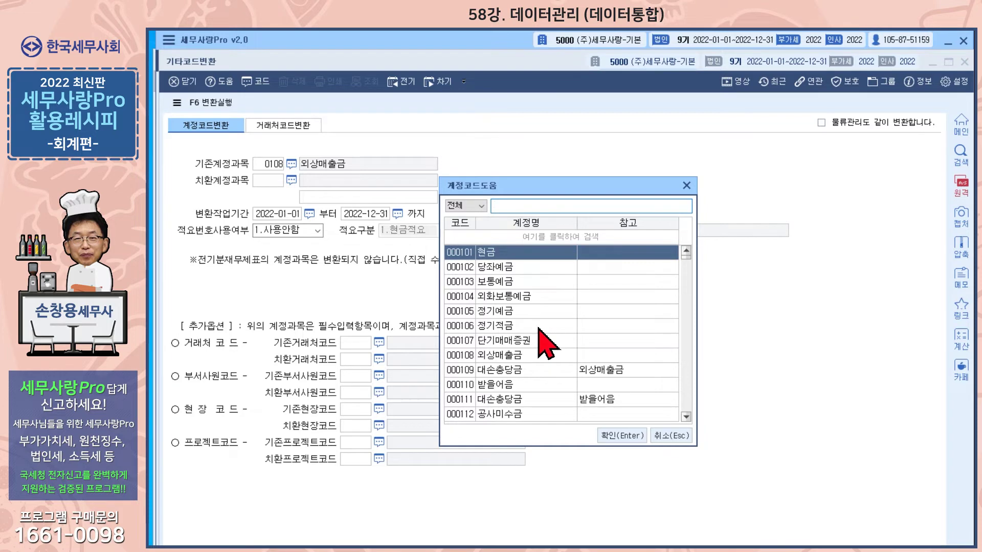
{"action": "scroll", "coordinate": [547, 346], "scroll_direction": "down", "scroll_amount": 6}
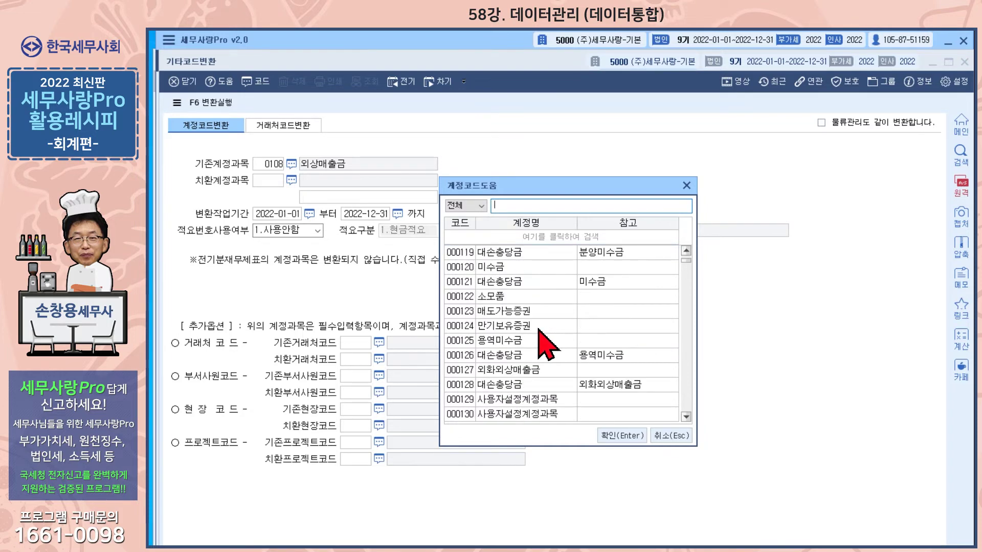
{"action": "left_click", "coordinate": [522, 369]}
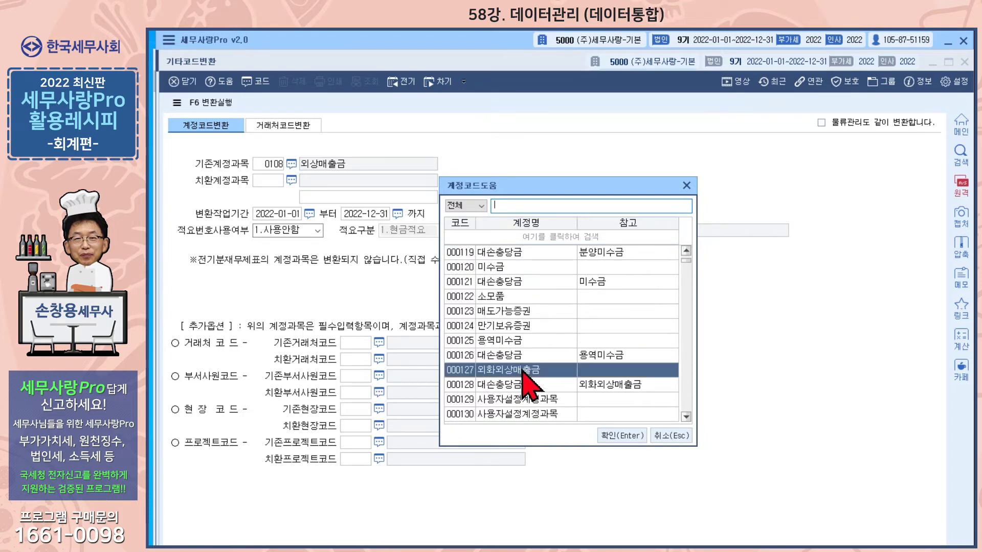
{"action": "left_click", "coordinate": [613, 436]}
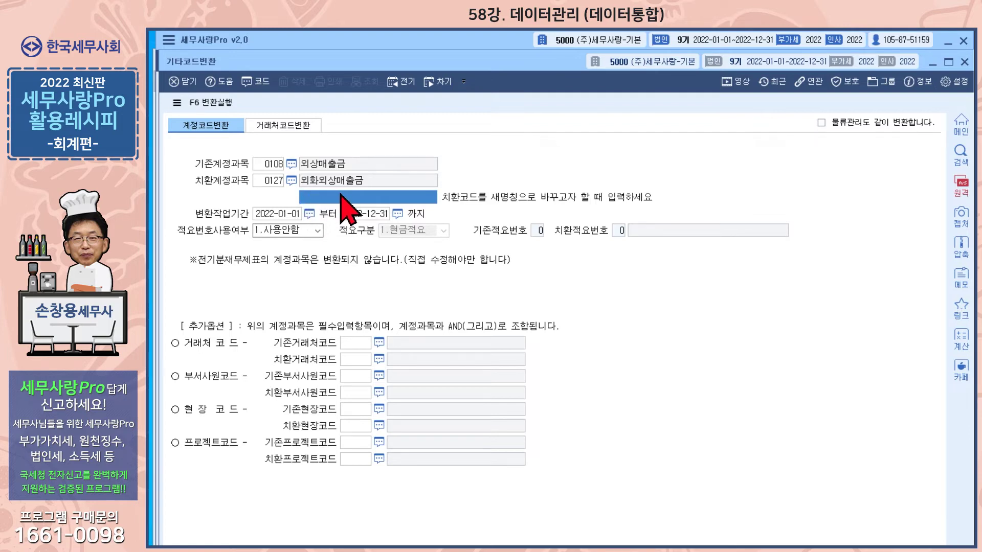
Limit the account conversion by trading partner, setting both the existing and replacement partner to (주)미란실업
{"action": "left_click", "coordinate": [379, 343]}
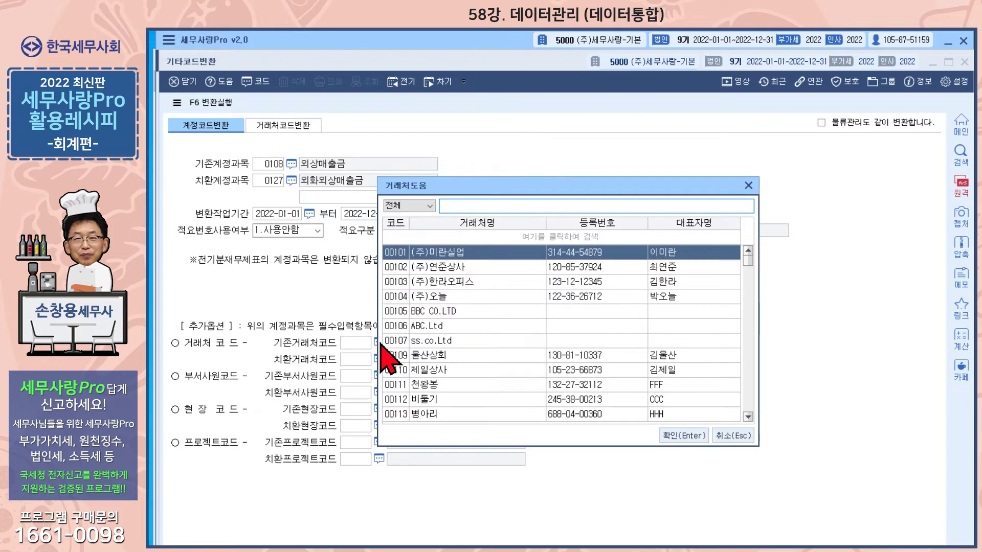
{"action": "left_click", "coordinate": [684, 436]}
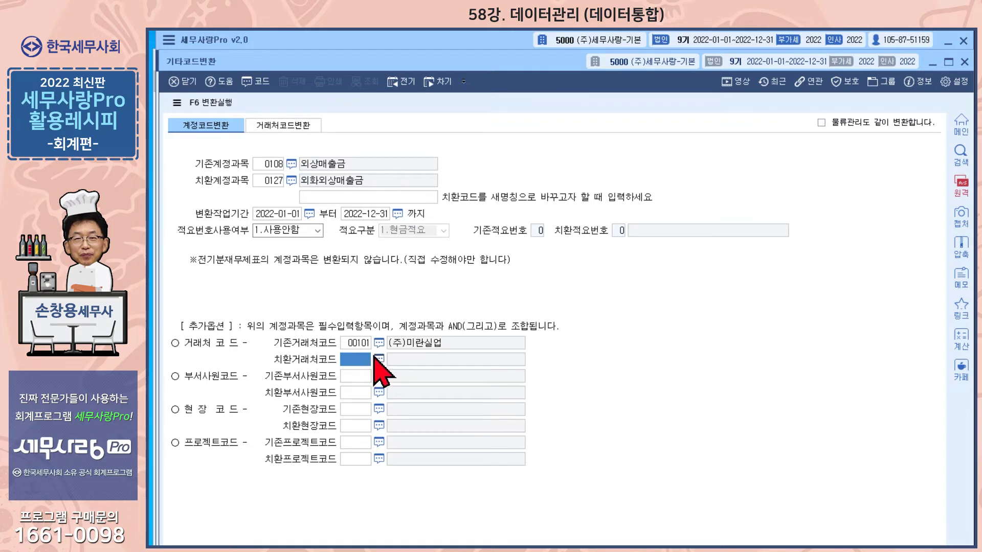
{"action": "left_click", "coordinate": [217, 103]}
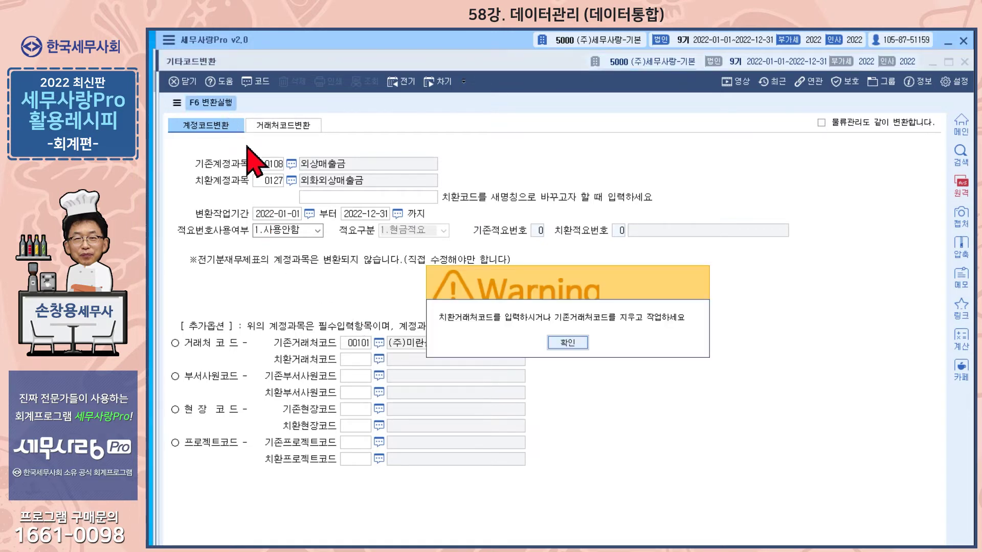
{"action": "left_click", "coordinate": [567, 343]}
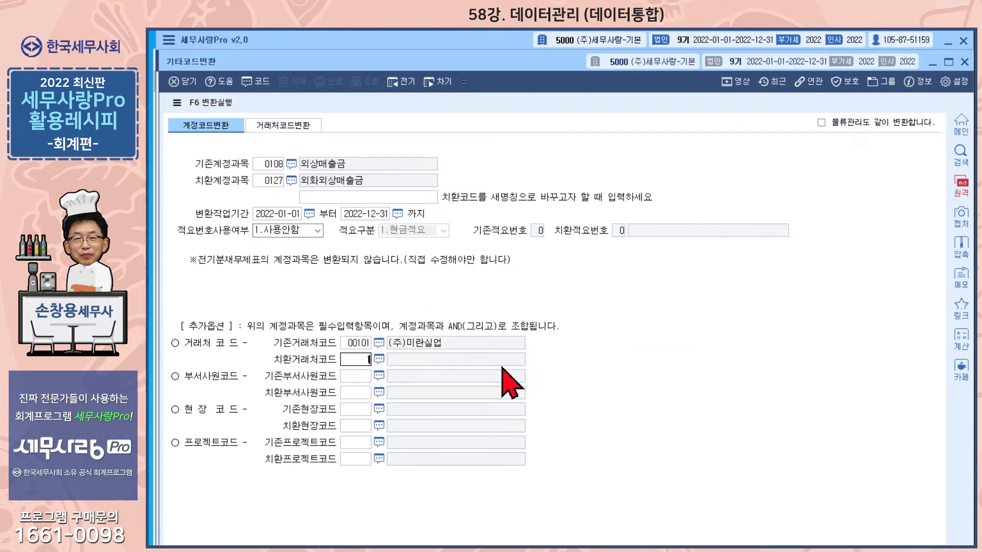
{"action": "key", "text": "Return"}
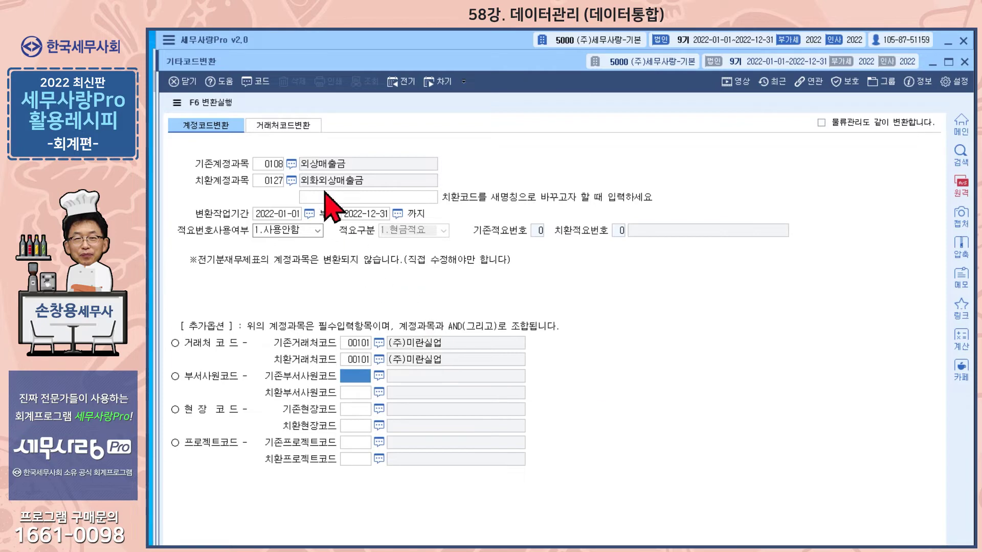
Run the account code conversion for 2022-01-01 to 2022-12-31 and close 기타코드변환
{"action": "left_click", "coordinate": [224, 103]}
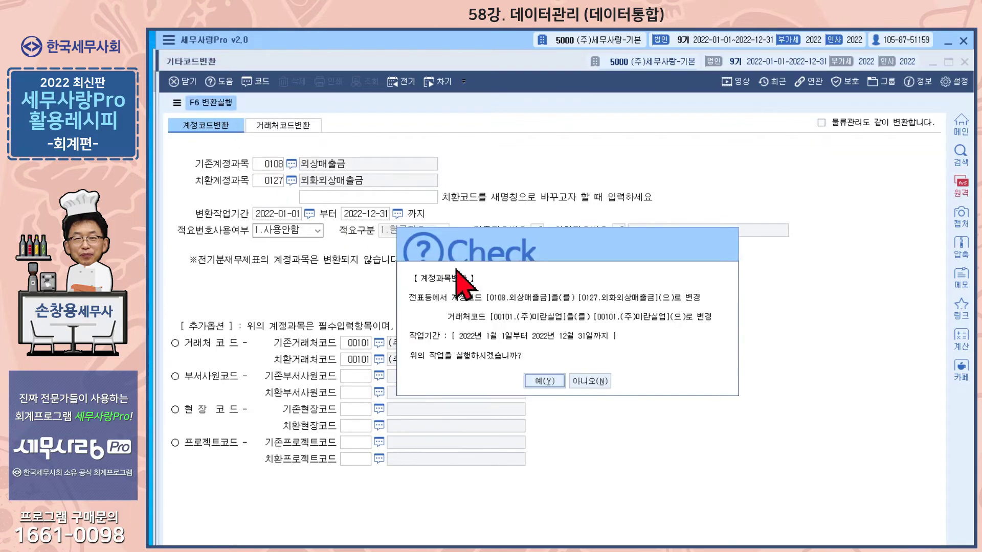
{"action": "left_click", "coordinate": [543, 382]}
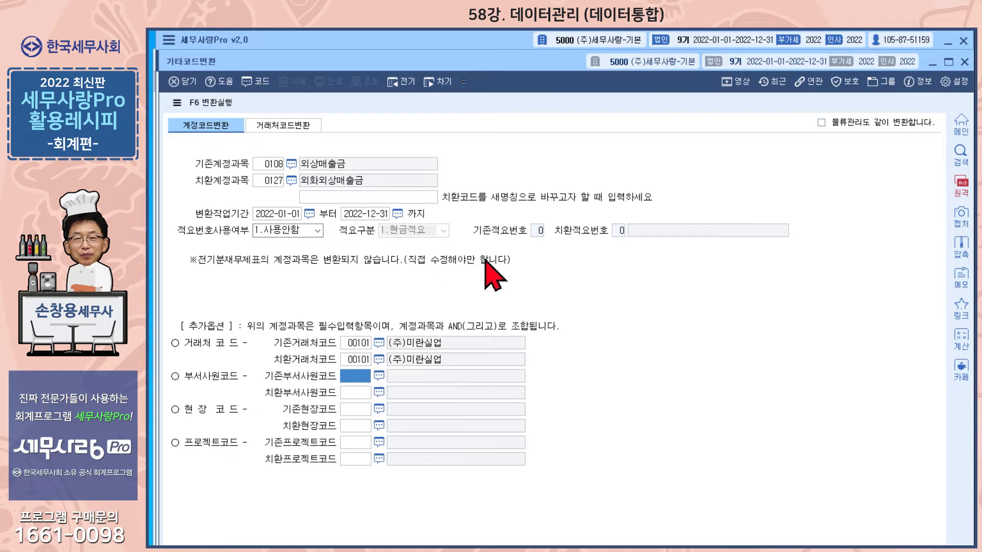
{"action": "left_click", "coordinate": [964, 62]}
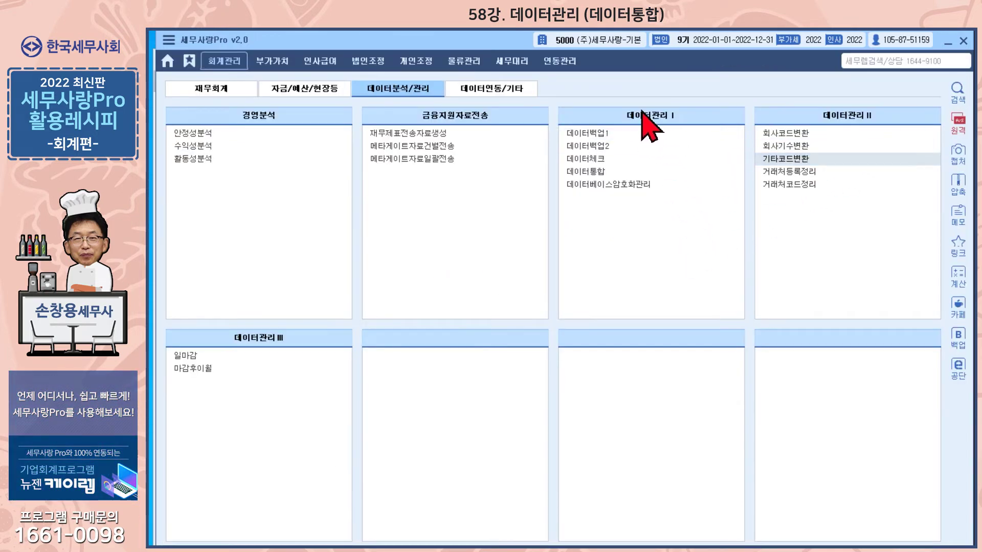
Open 데이터통합 and select company 5000 (주)세무사랑-기본 as the base company for the integration
{"action": "left_click", "coordinate": [585, 172]}
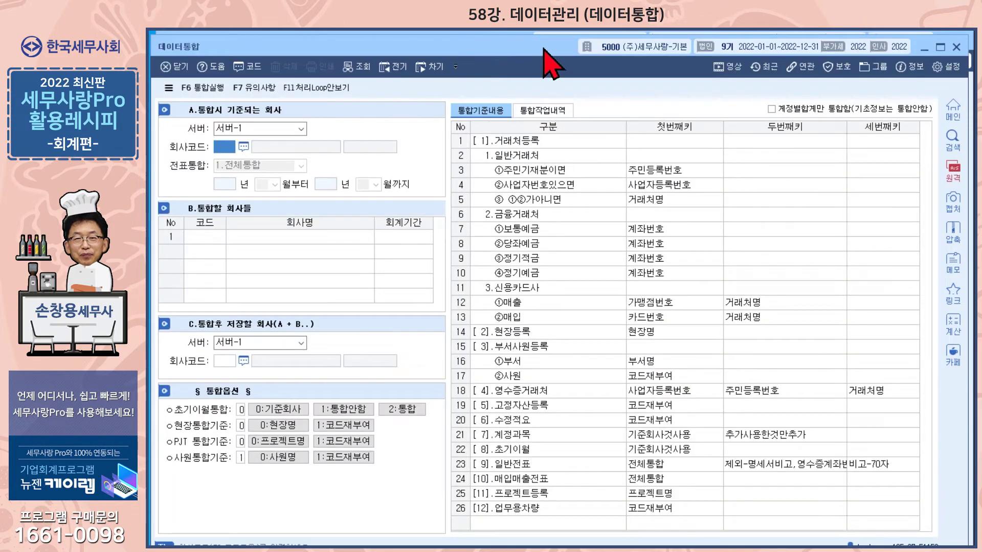
{"action": "left_click_drag", "start_coordinate": [543, 49], "coordinate": [548, 43]}
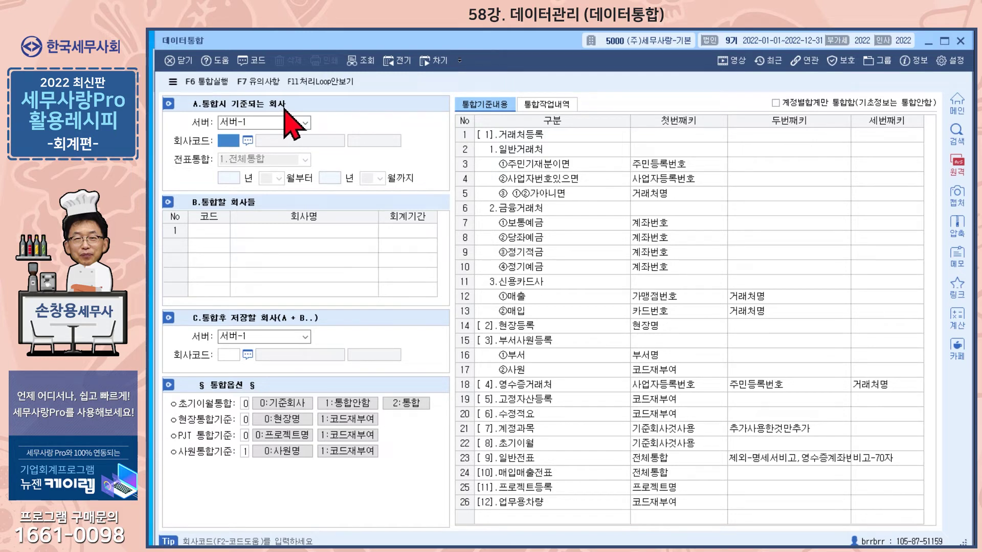
{"action": "left_click", "coordinate": [247, 141]}
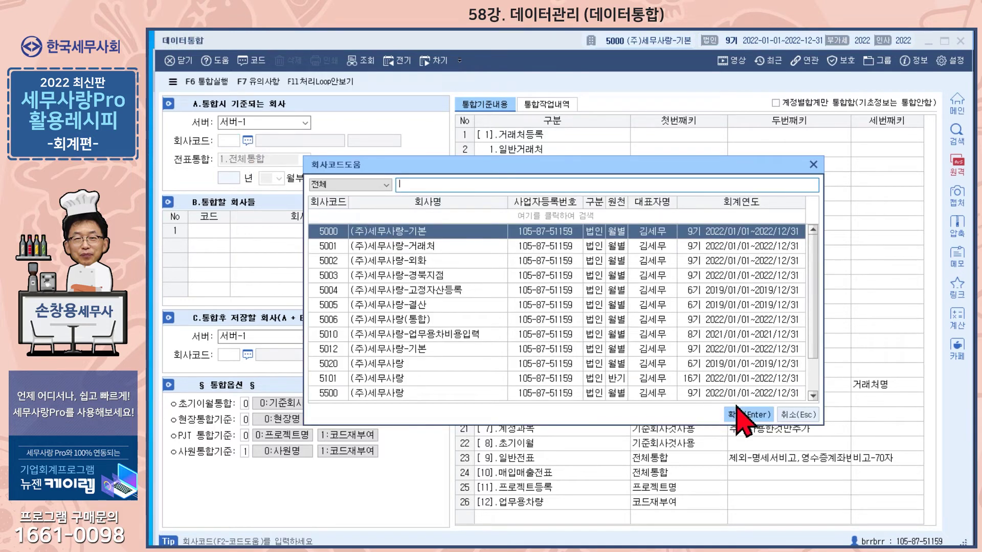
{"action": "left_click", "coordinate": [739, 414]}
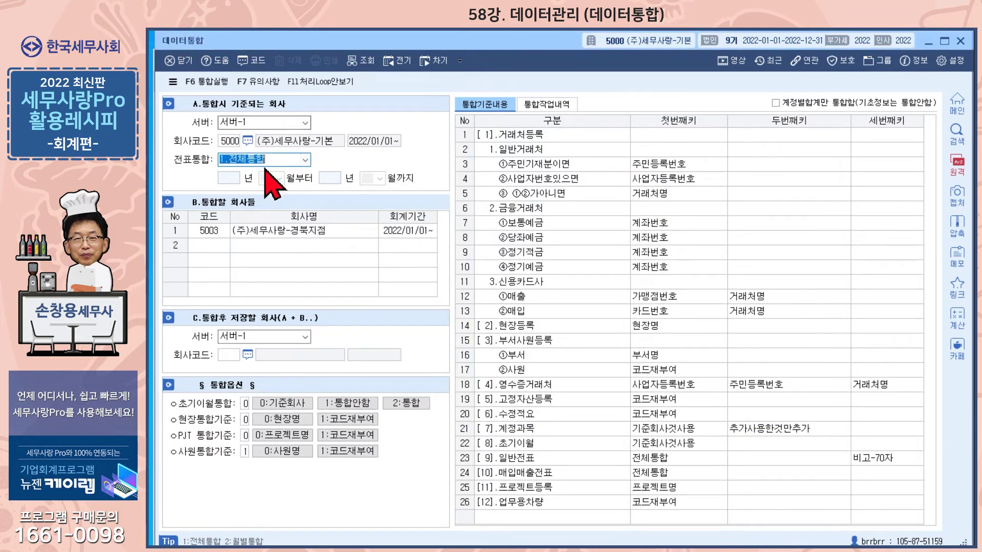
Set 전표통합 to 1.전체통합 and choose company 5003 (주)세무사랑-경북지점 as the company to integrate
{"action": "left_click", "coordinate": [306, 160]}
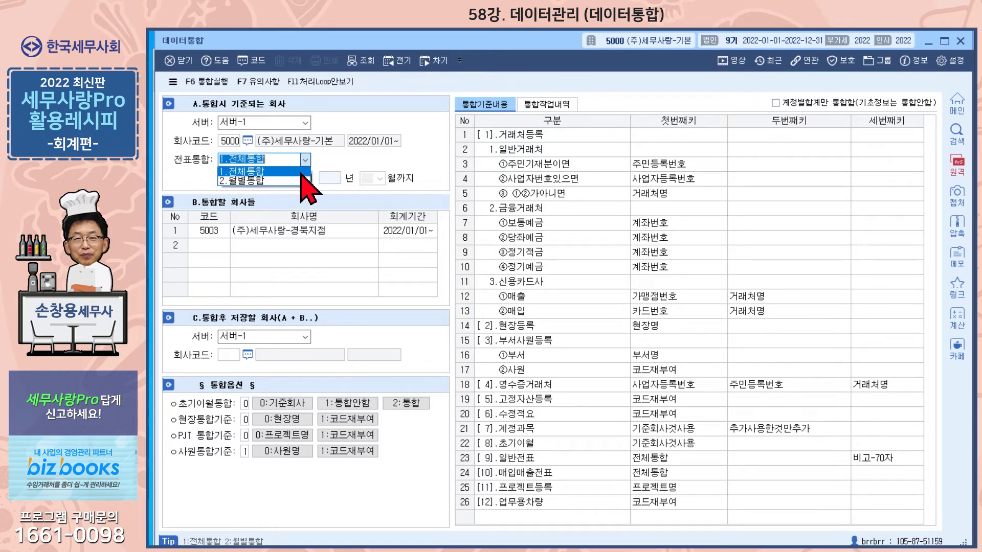
{"action": "left_click", "coordinate": [300, 173]}
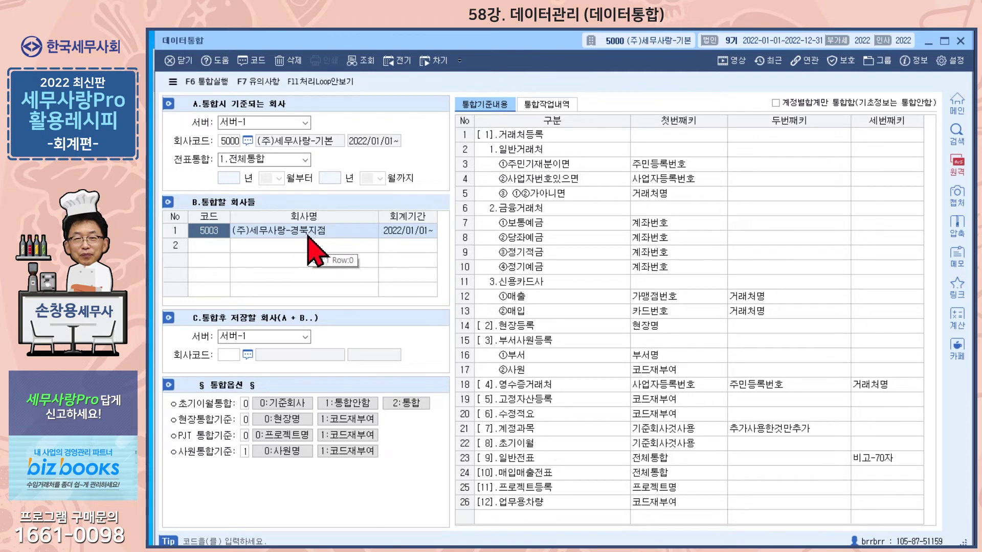
{"action": "double_click", "coordinate": [221, 235]}
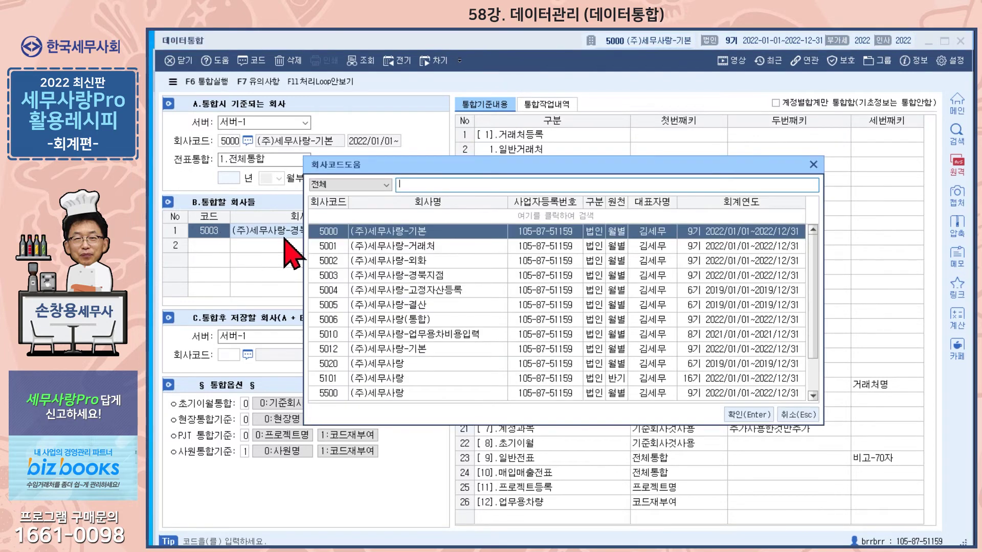
{"action": "left_click", "coordinate": [434, 277]}
{"action": "left_click", "coordinate": [750, 414]}
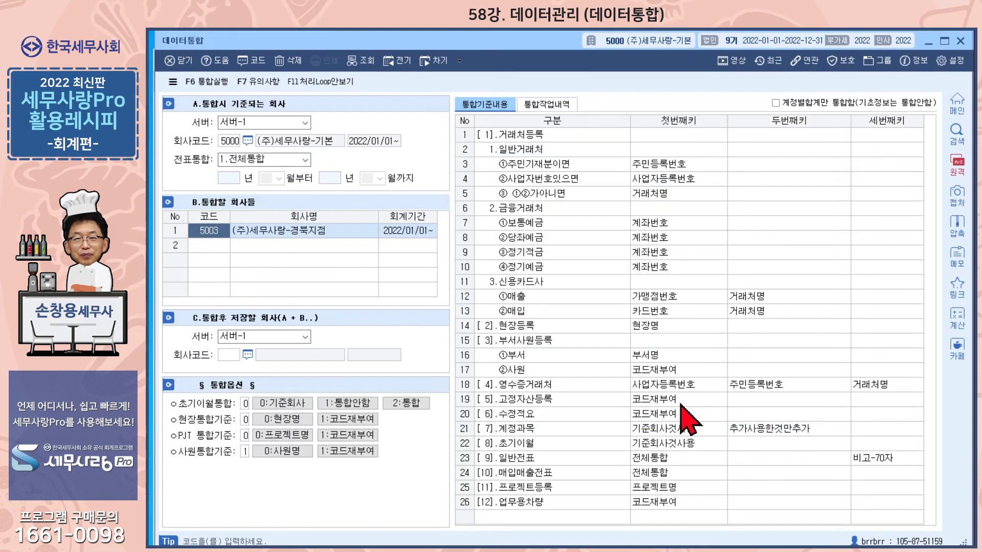
Choose company 5006 (주)세무사랑(통합) for storing the integrated data and agree to overwrite its existing data
{"action": "left_click", "coordinate": [237, 355]}
{"action": "left_click", "coordinate": [248, 355]}
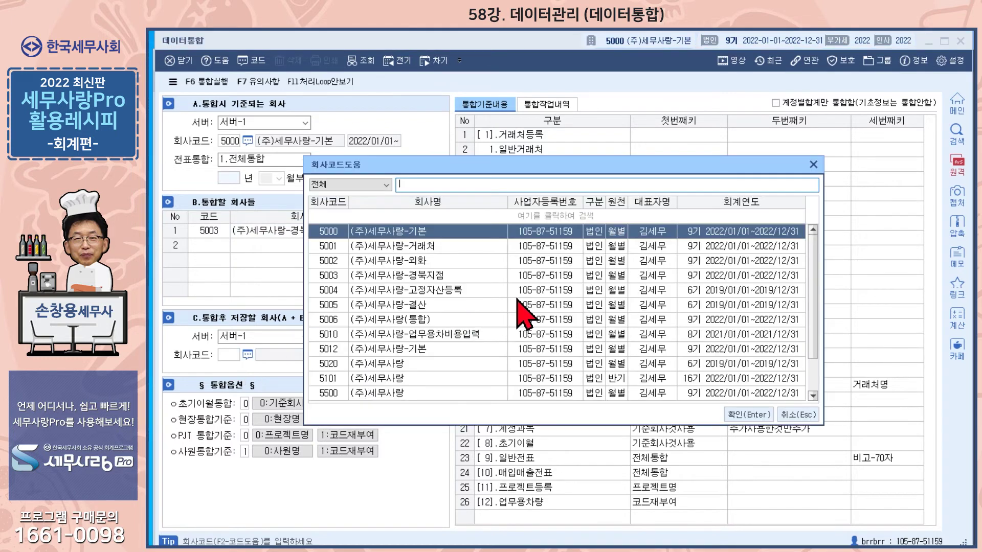
{"action": "left_click", "coordinate": [435, 320]}
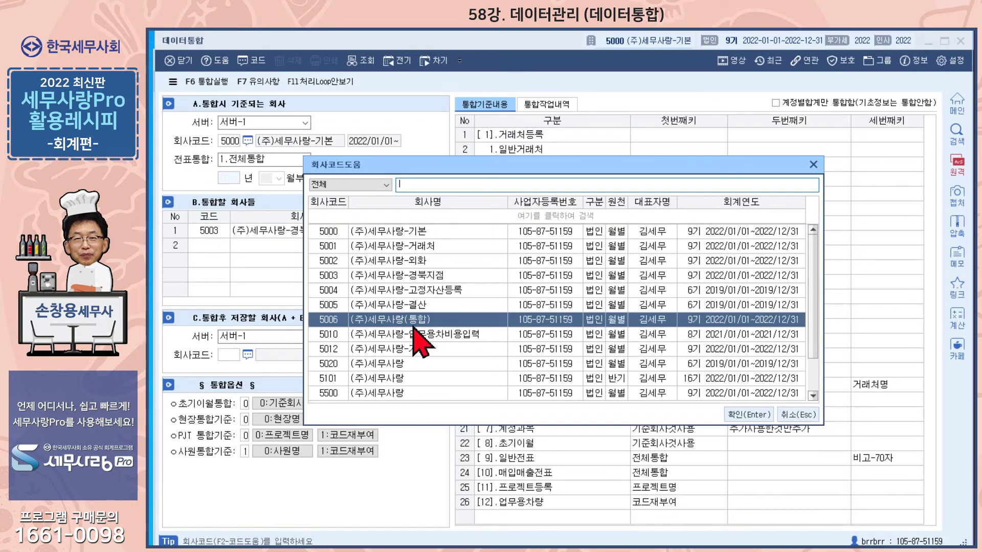
{"action": "left_click", "coordinate": [745, 415]}
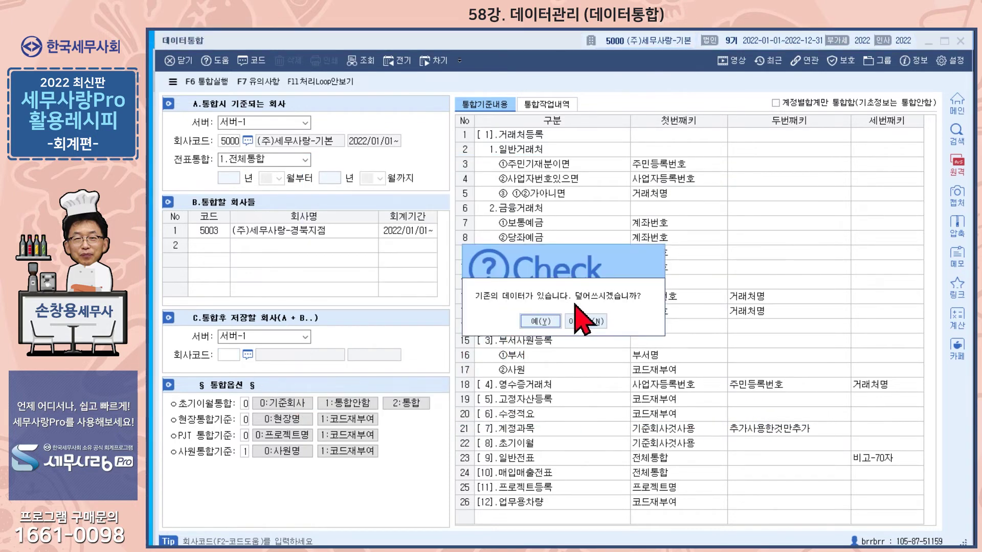
{"action": "left_click", "coordinate": [527, 322]}
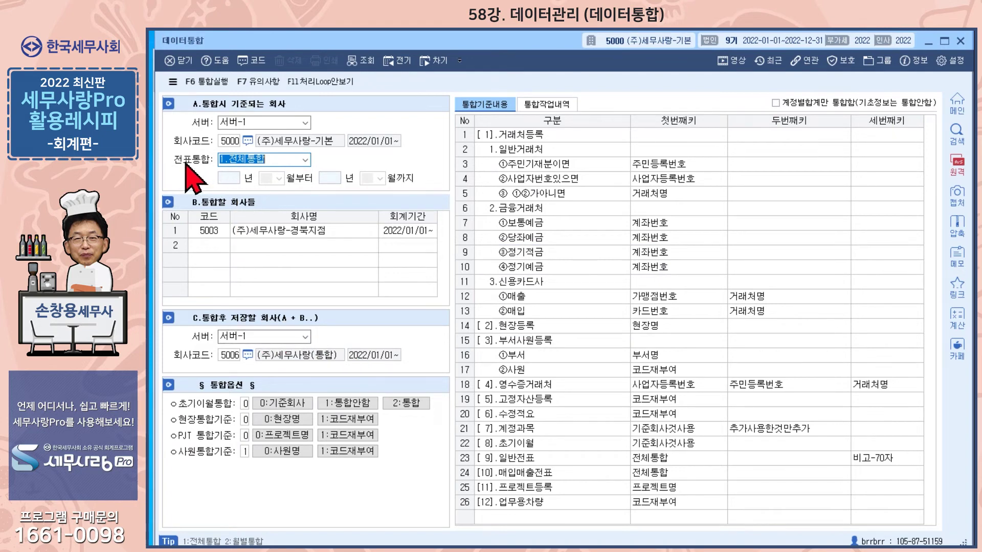
Switch 전표통합 to 2.월별통합 and back to 1.전체통합
{"action": "left_click", "coordinate": [305, 160]}
{"action": "left_click", "coordinate": [309, 189]}
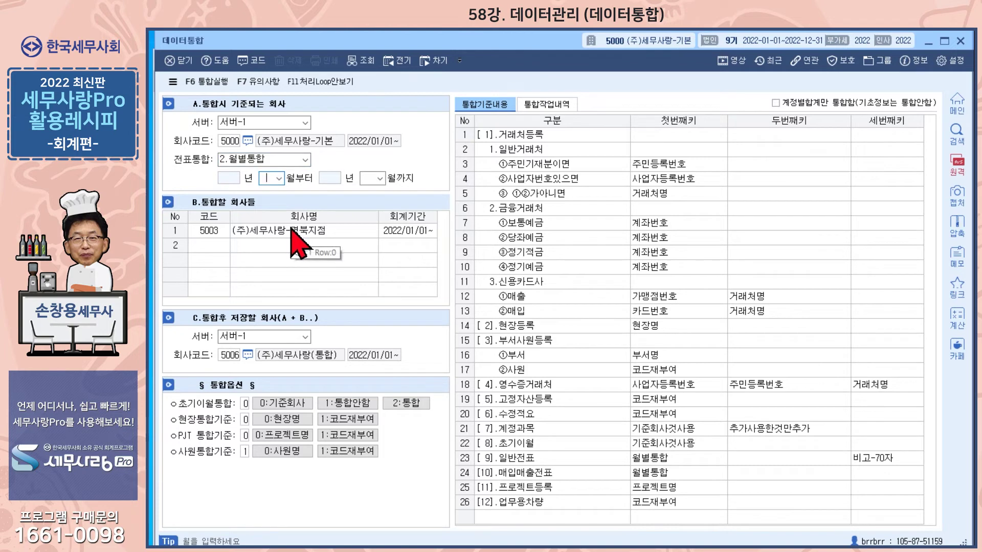
{"action": "left_click", "coordinate": [306, 160]}
{"action": "left_click", "coordinate": [297, 176]}
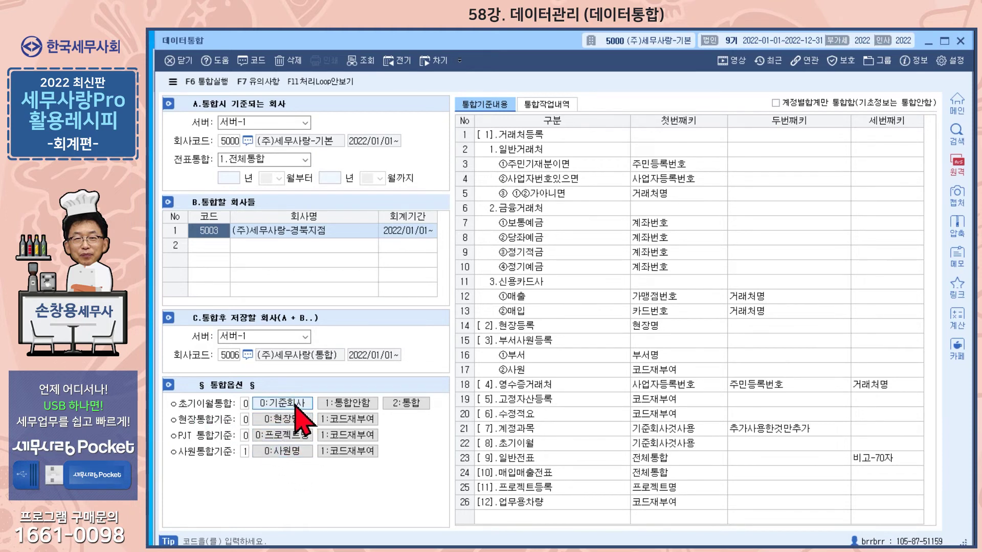
Set the 초기이월통합 option to 1:통합안함 and open the 유의사항 notes on integration
{"action": "left_click", "coordinate": [338, 404]}
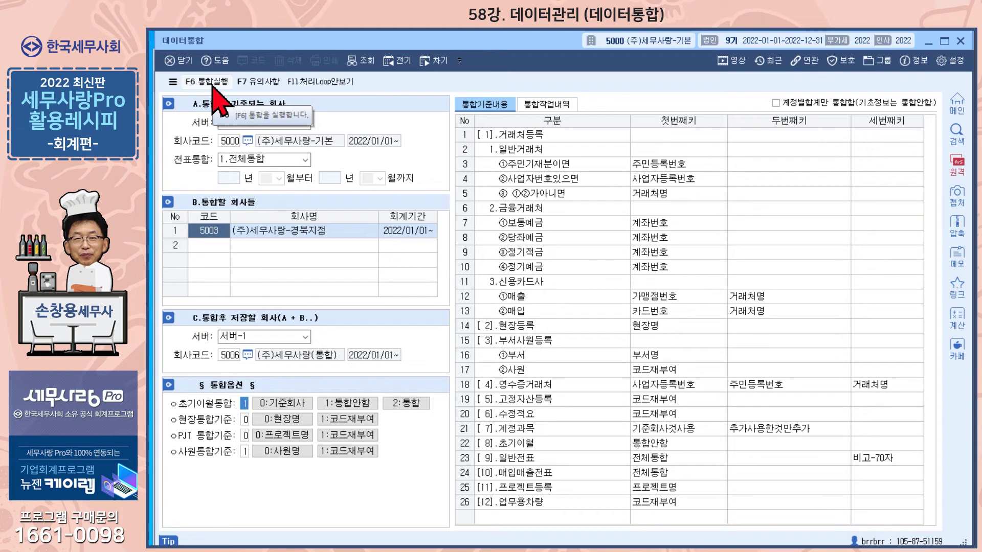
{"action": "left_click", "coordinate": [258, 83]}
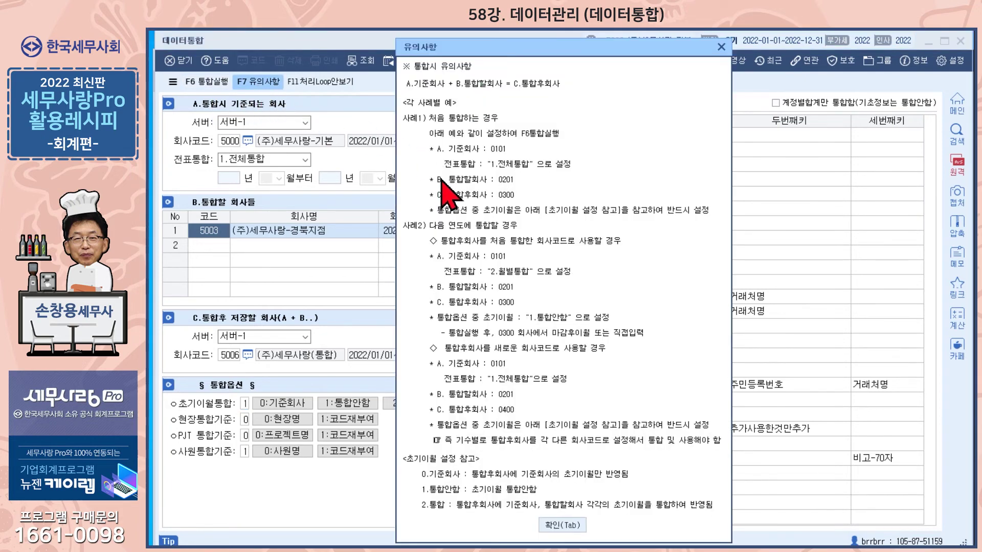